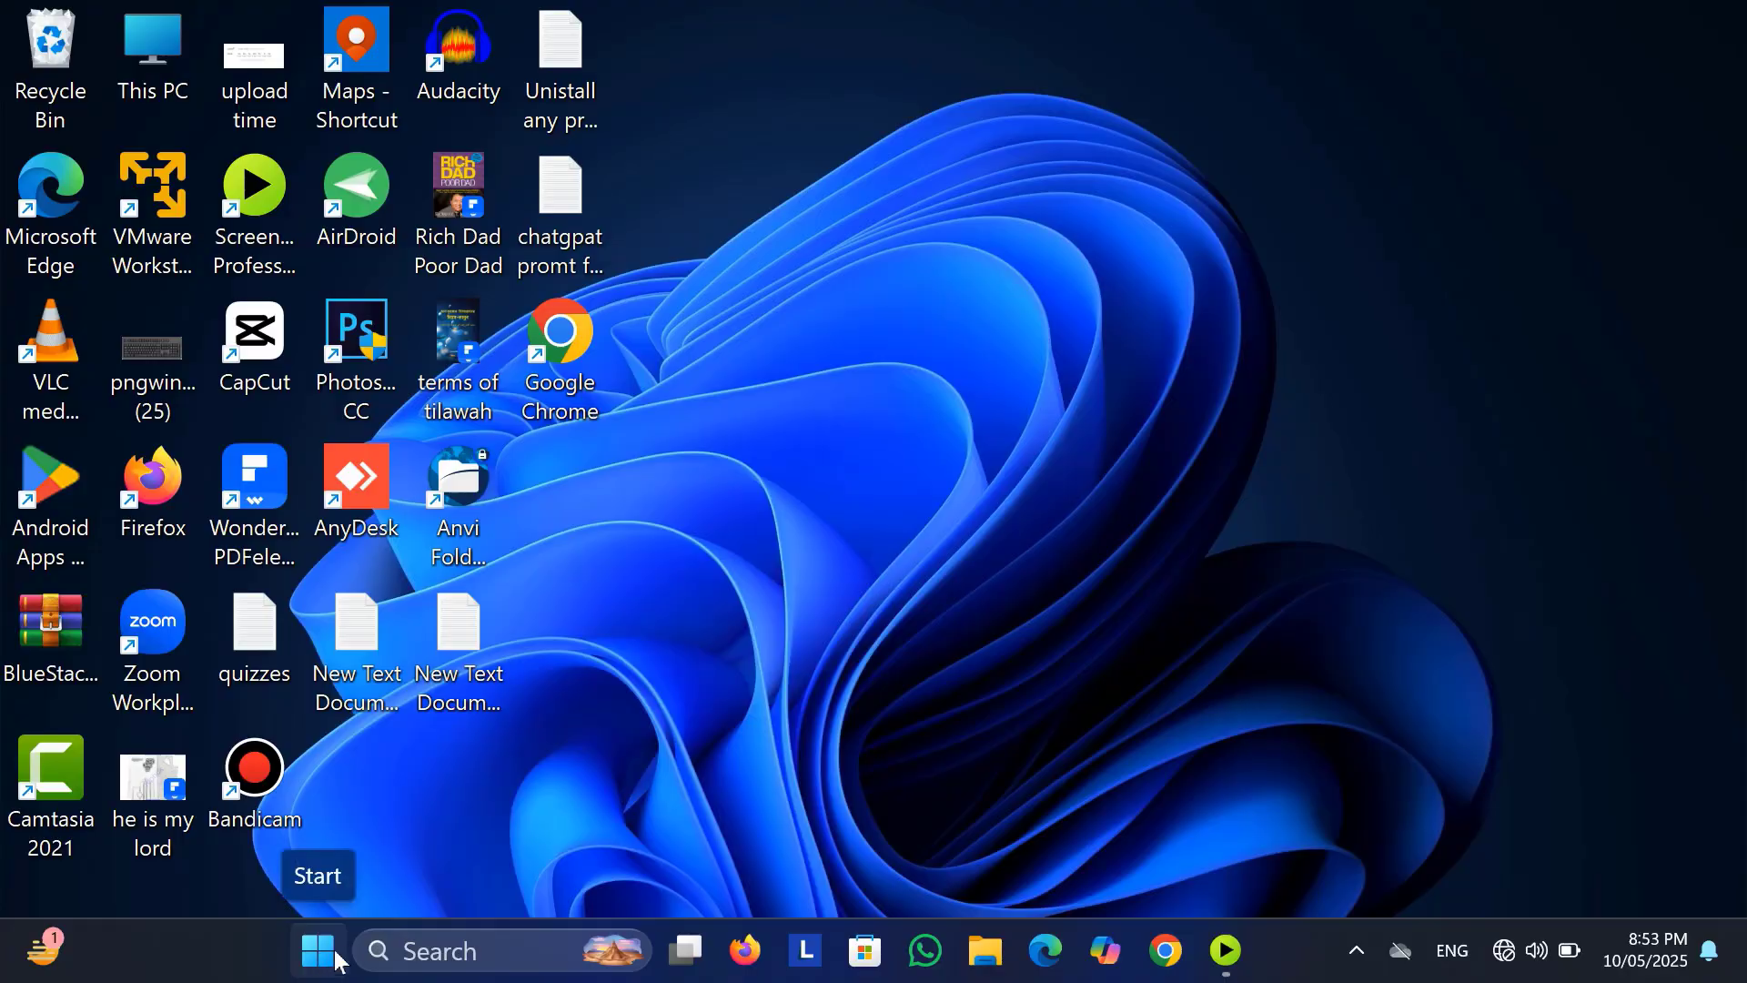
Open Control Panel from search and go to Network and Sharing Center's adapter settings
click(387, 954)
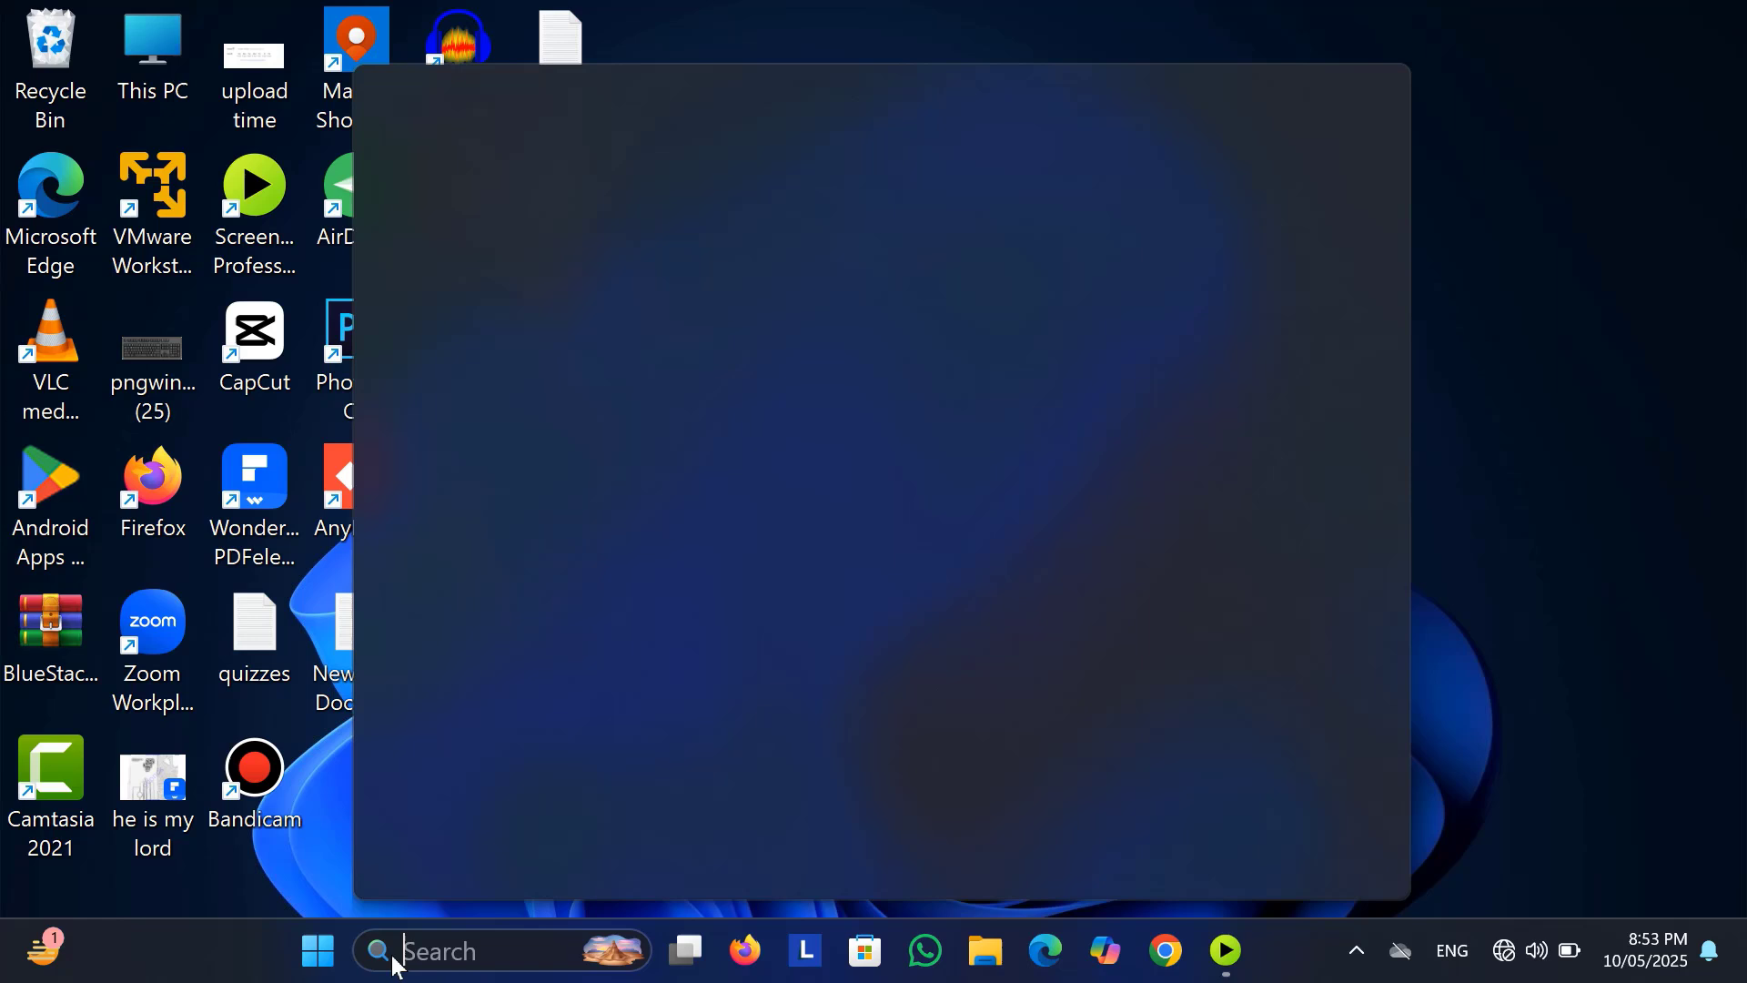
text(c)
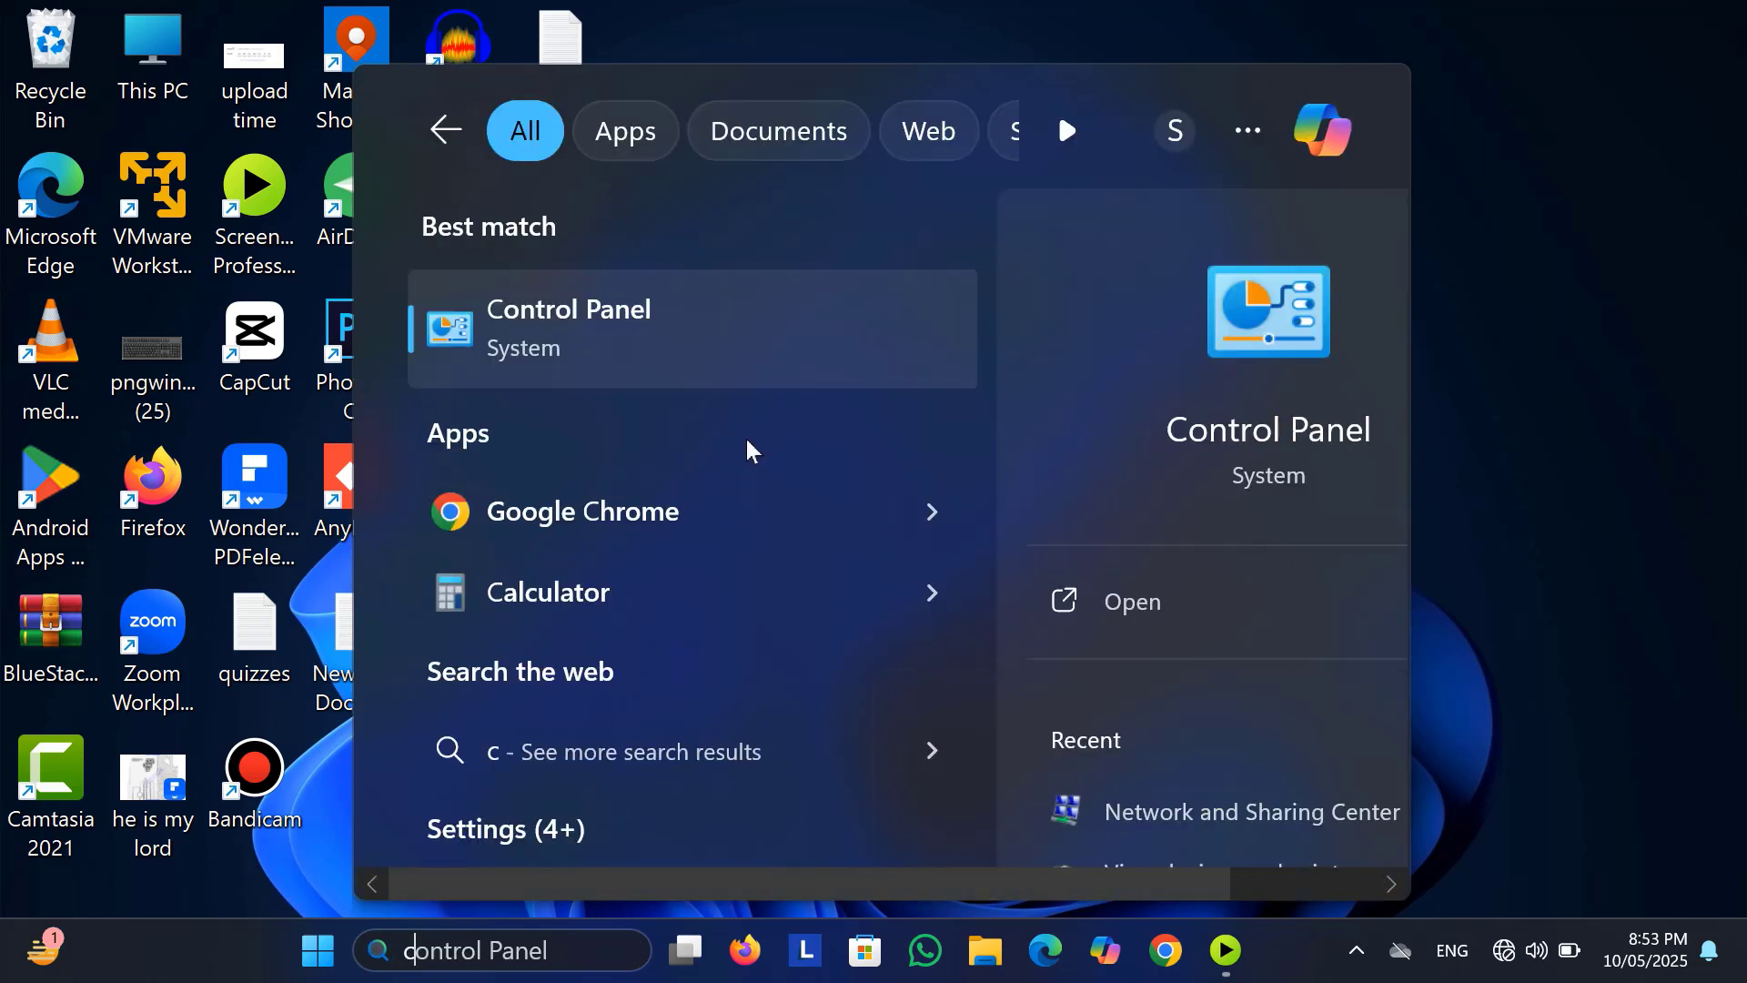
text(ontrol)
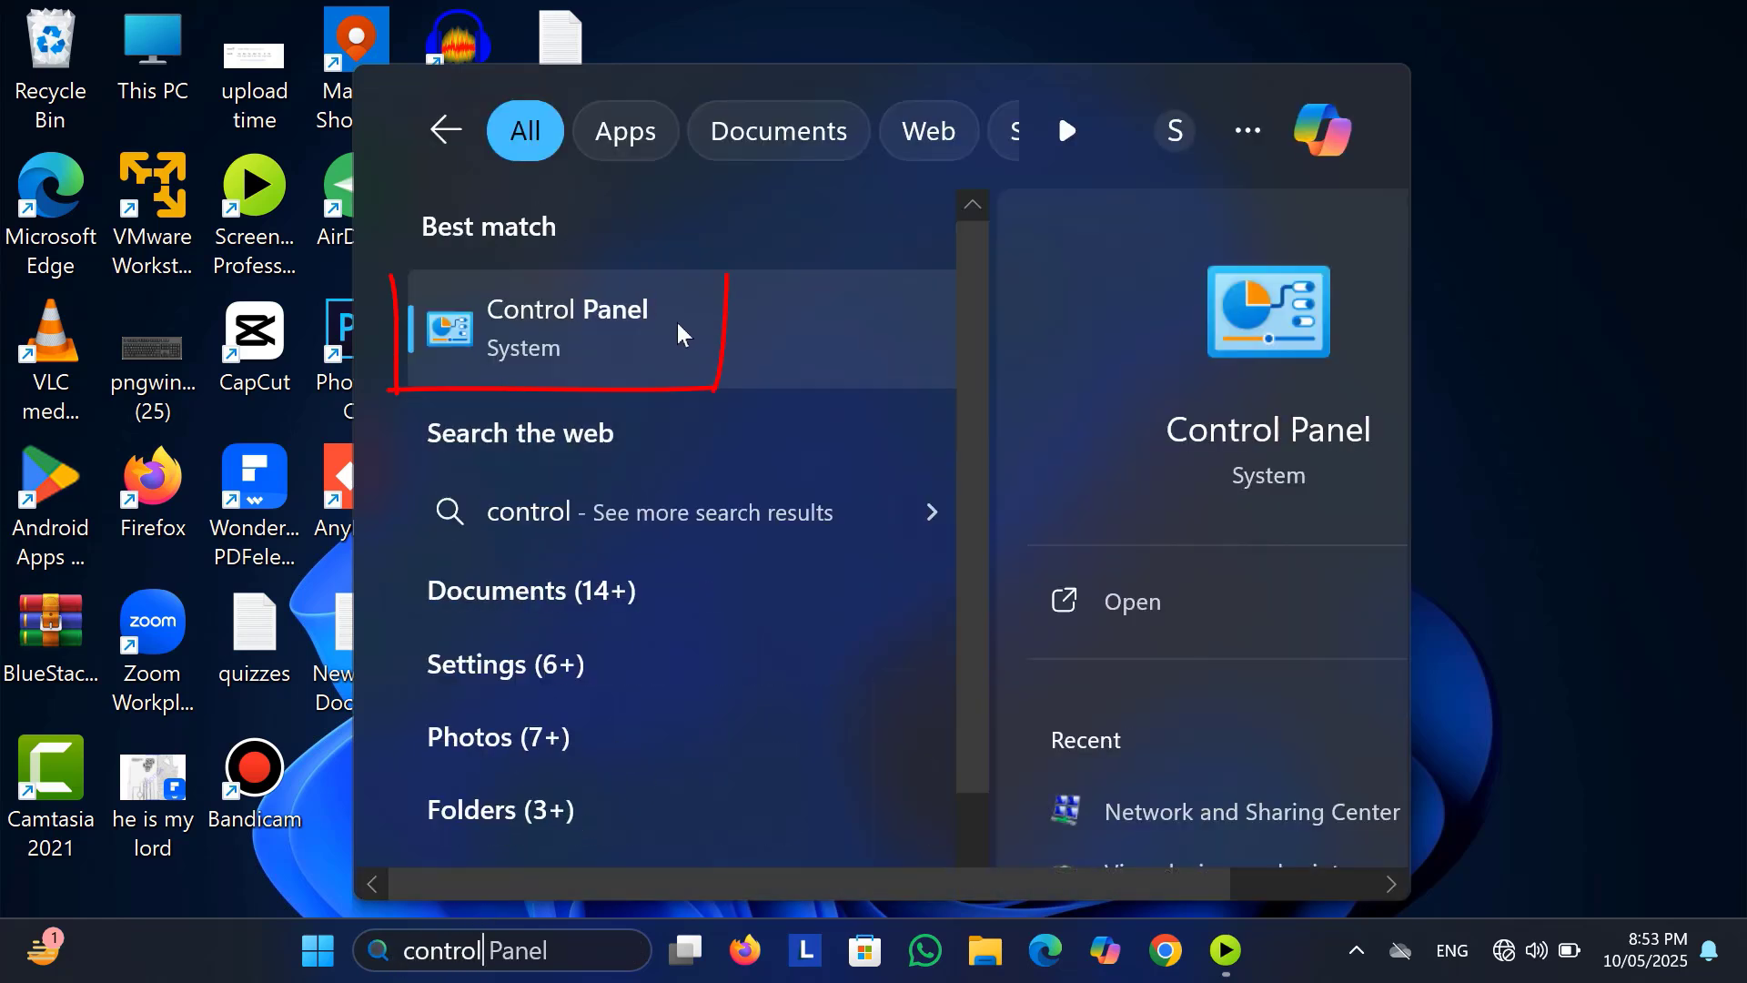
click(676, 322)
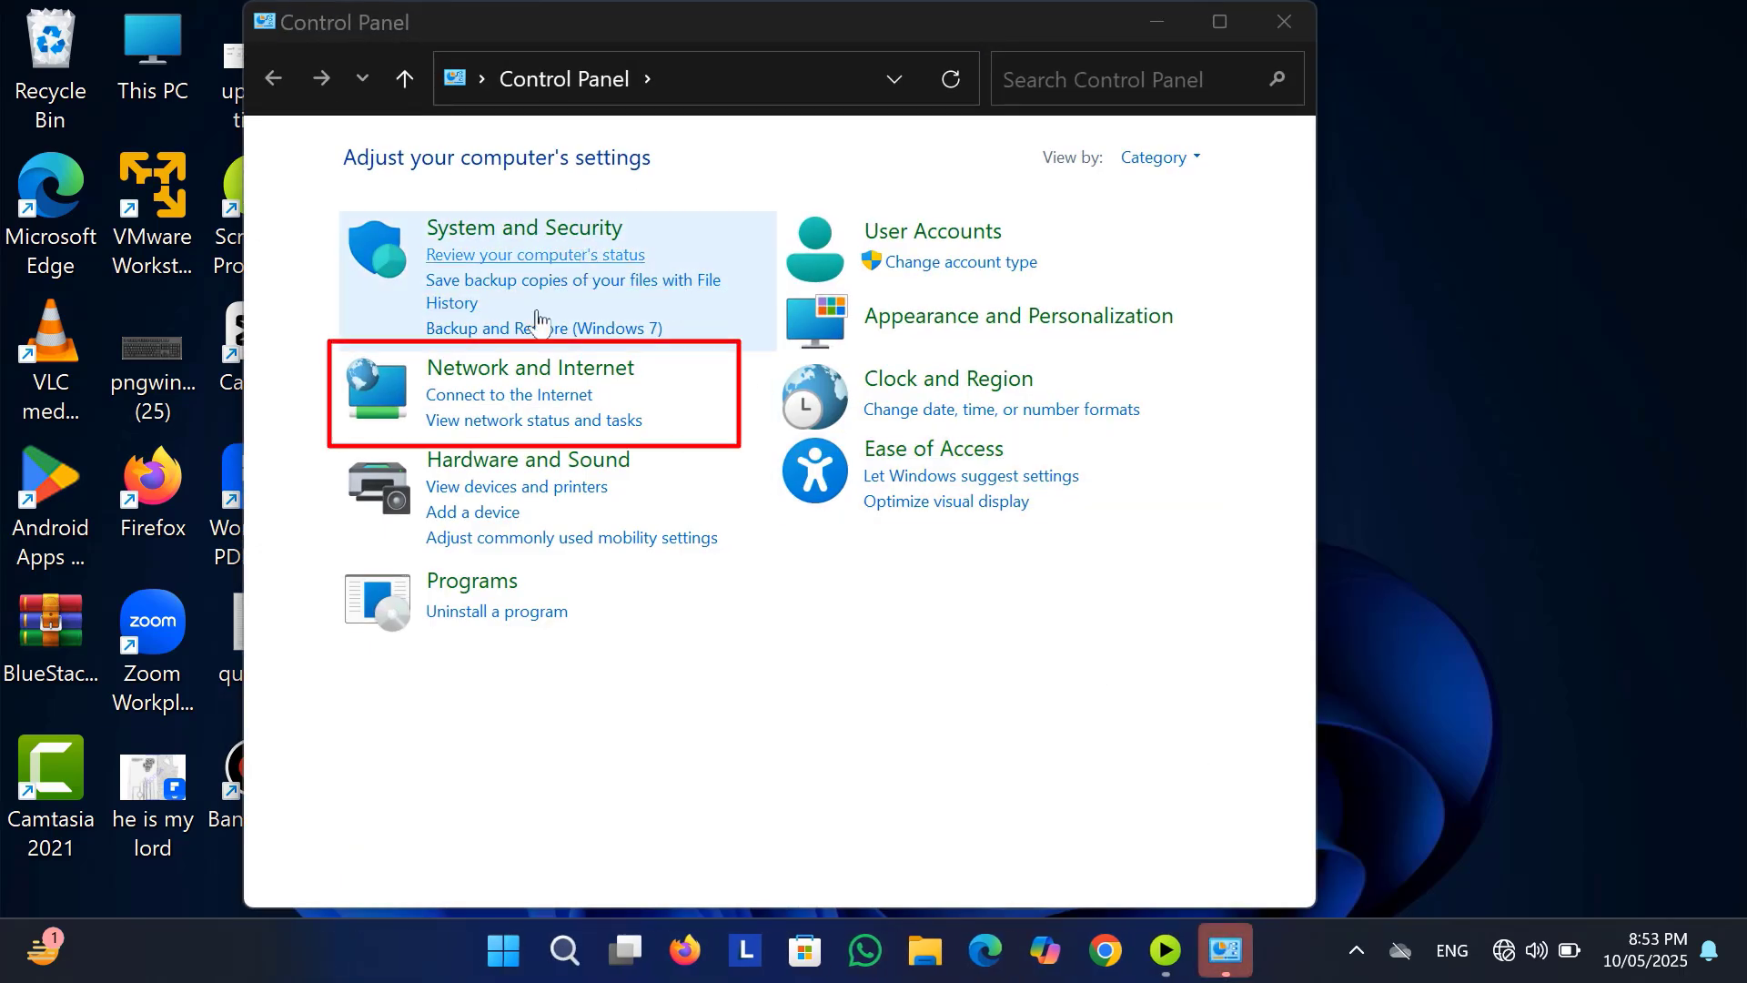
click(542, 382)
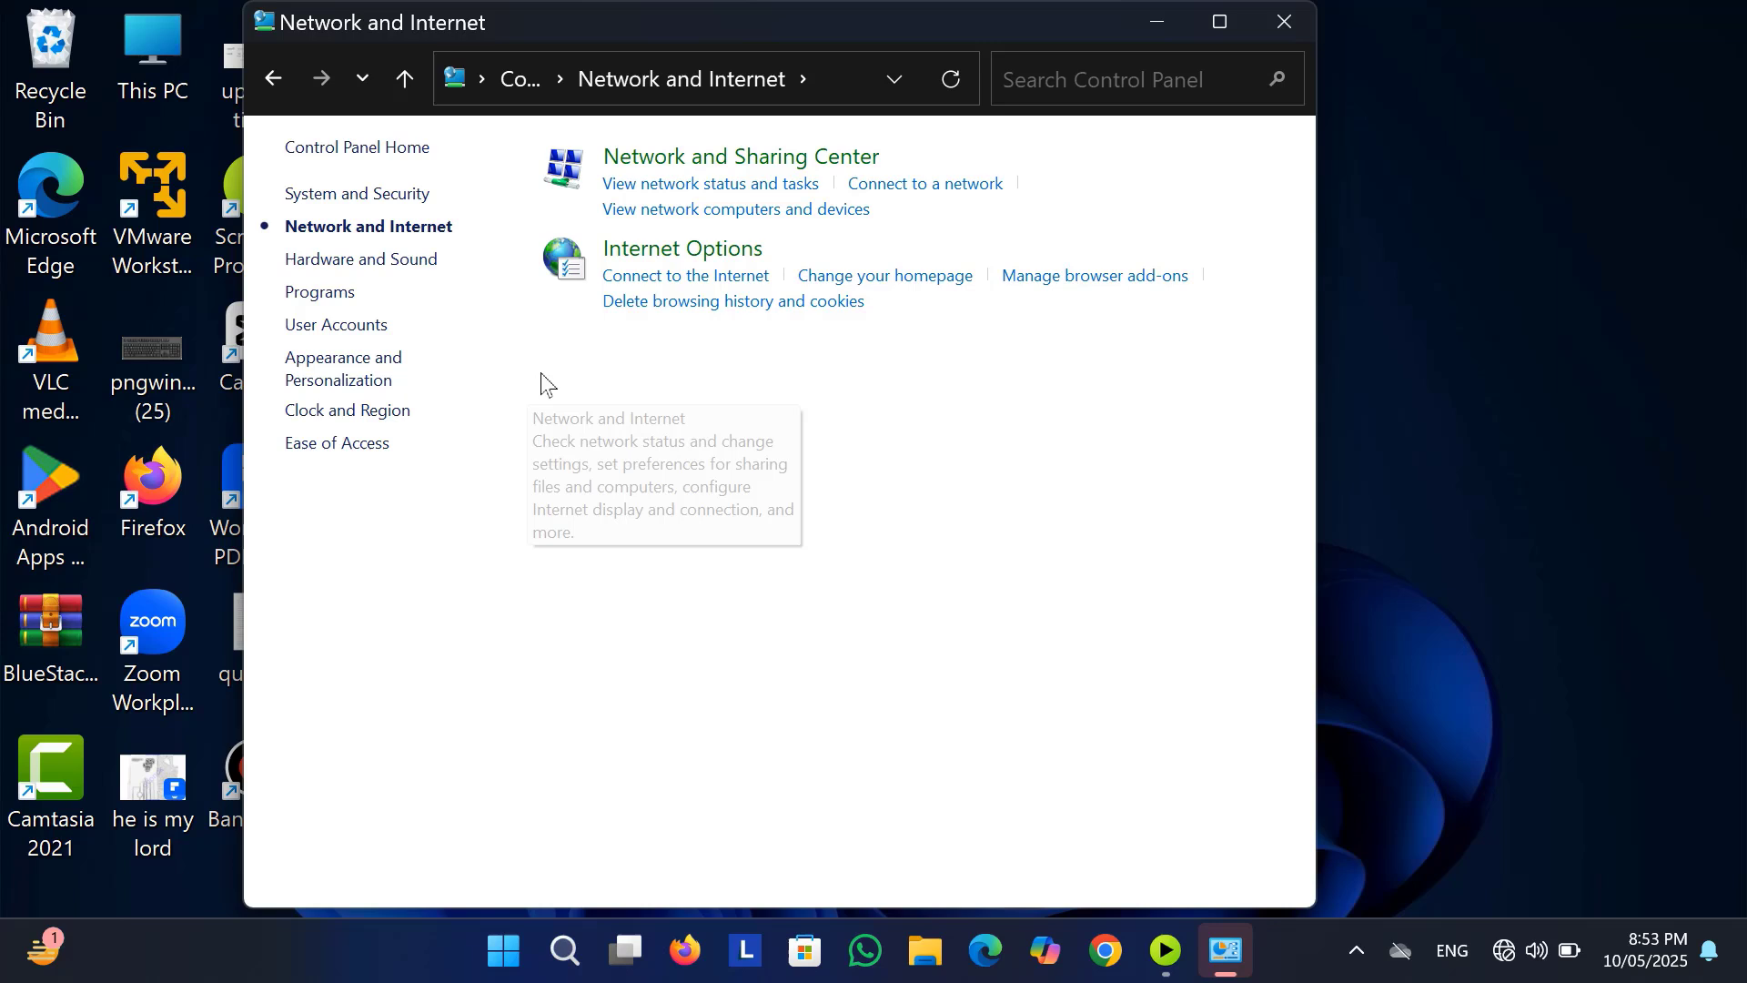
click(723, 161)
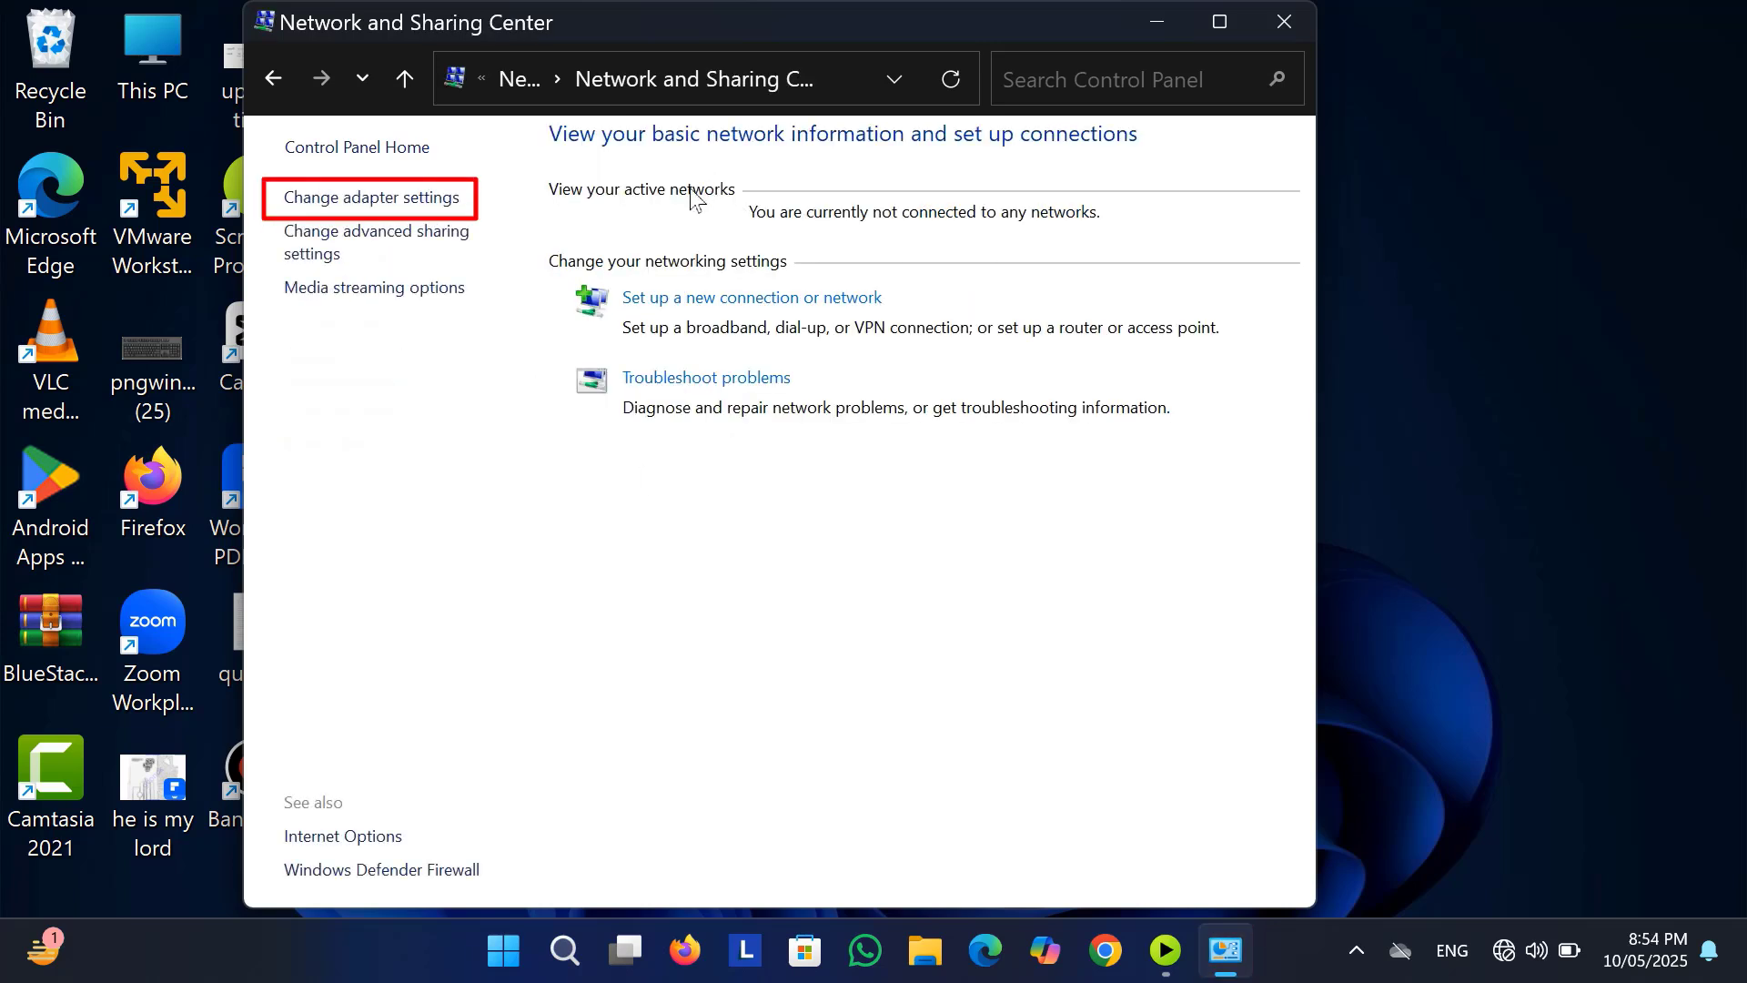
click(413, 205)
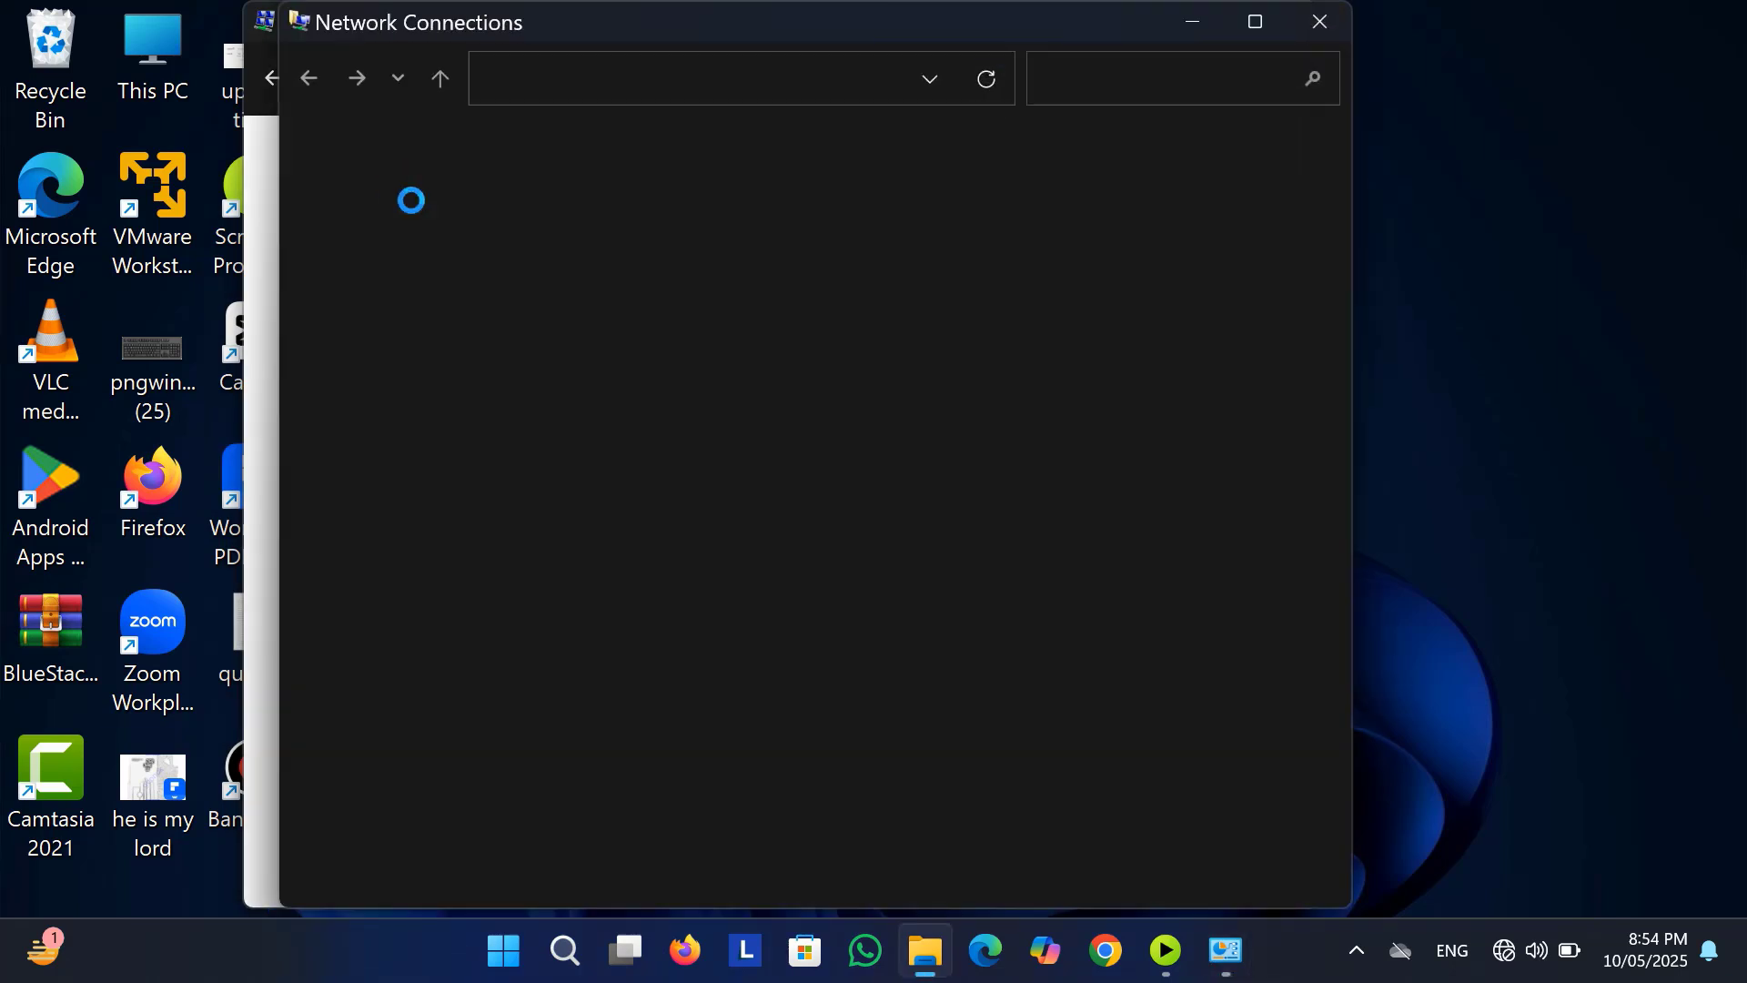
Enable the disabled Ethernet adapter from its context menu
click(440, 214)
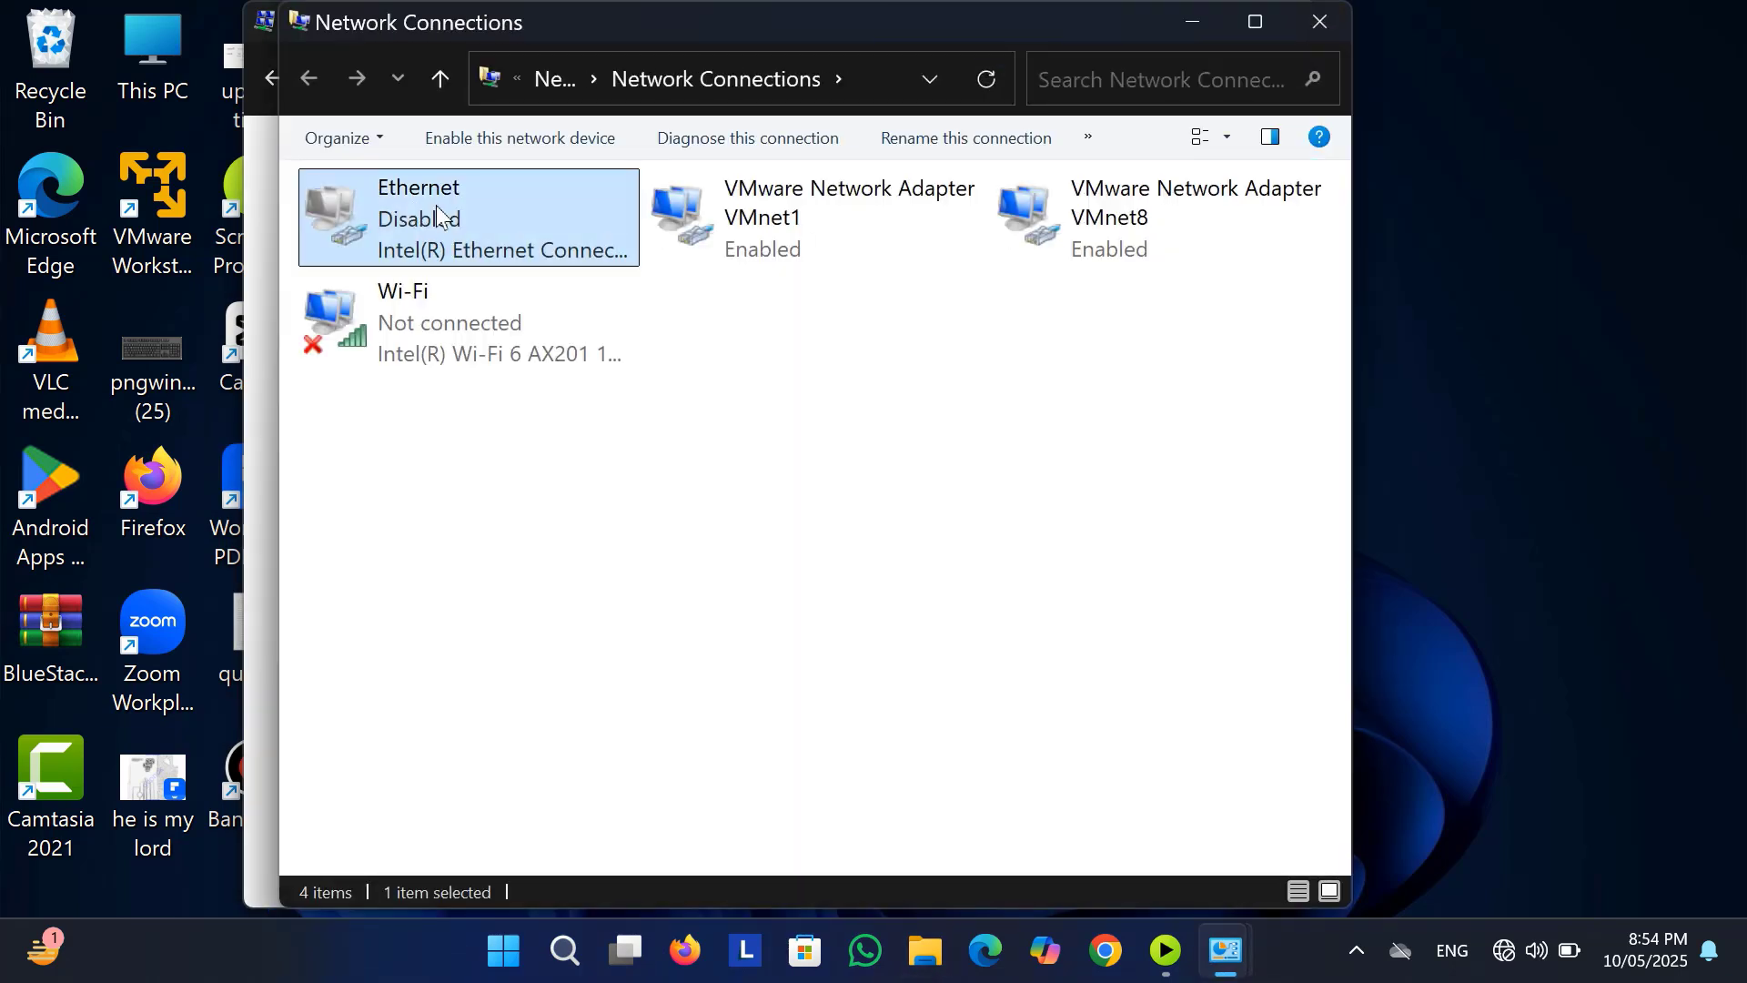
right_click(541, 207)
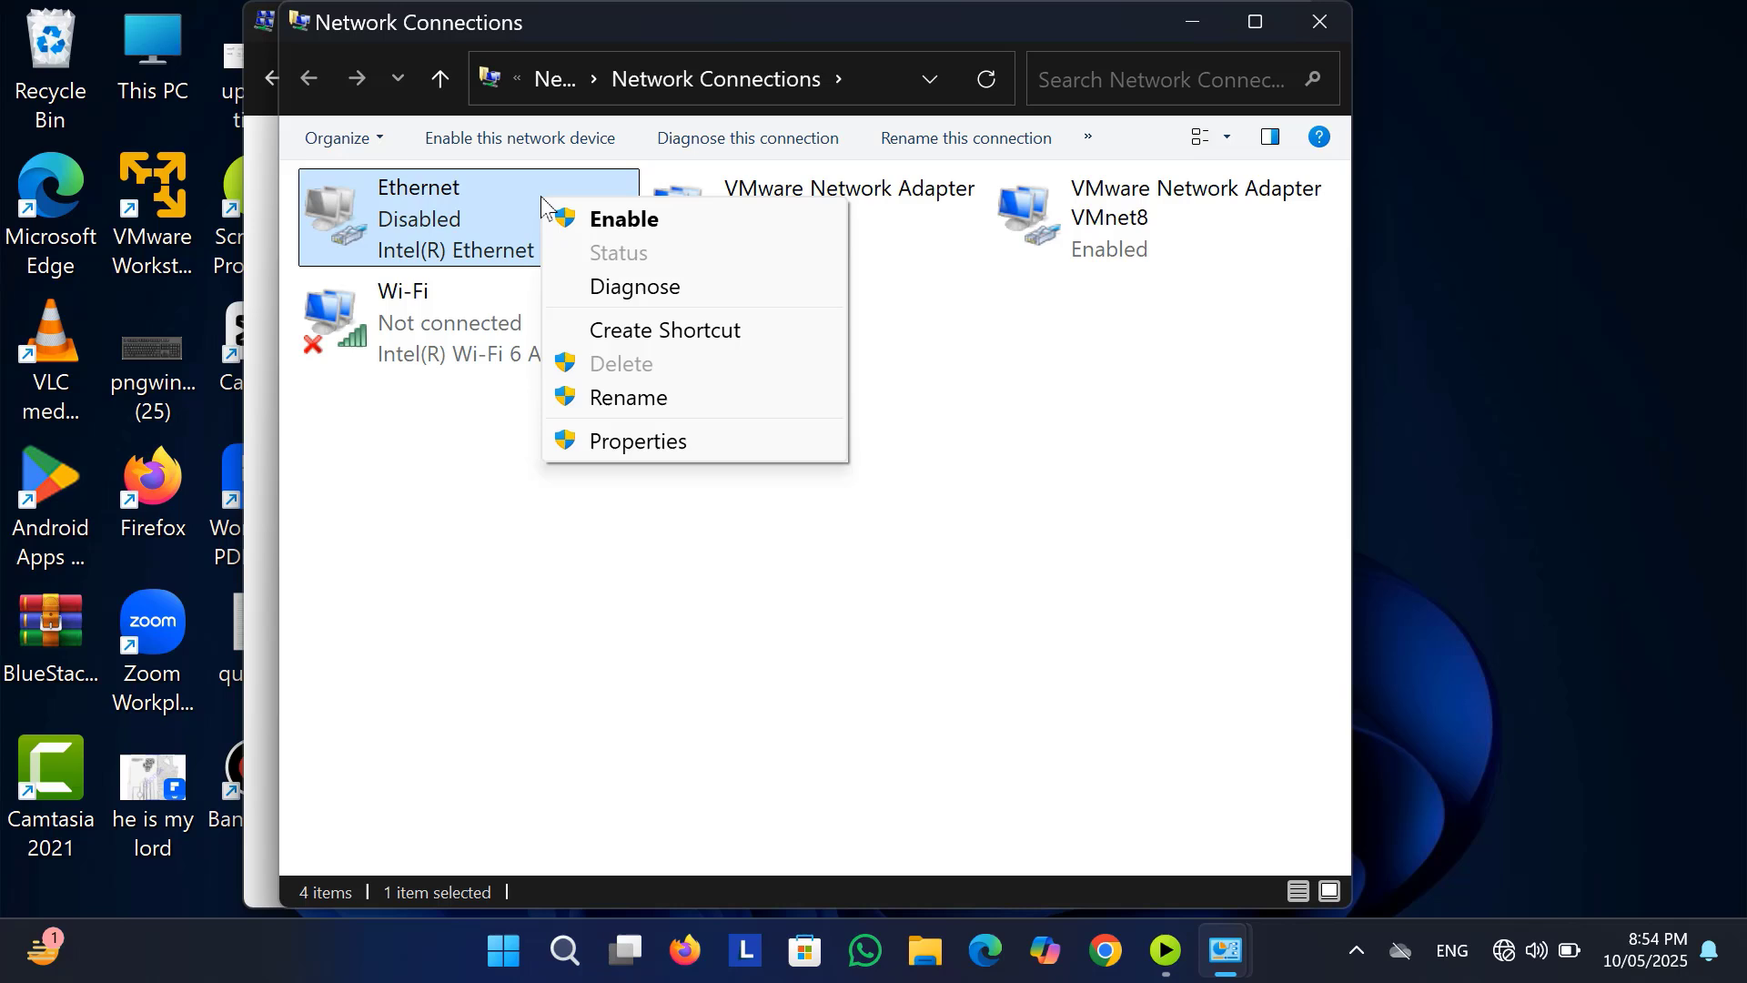
click(626, 221)
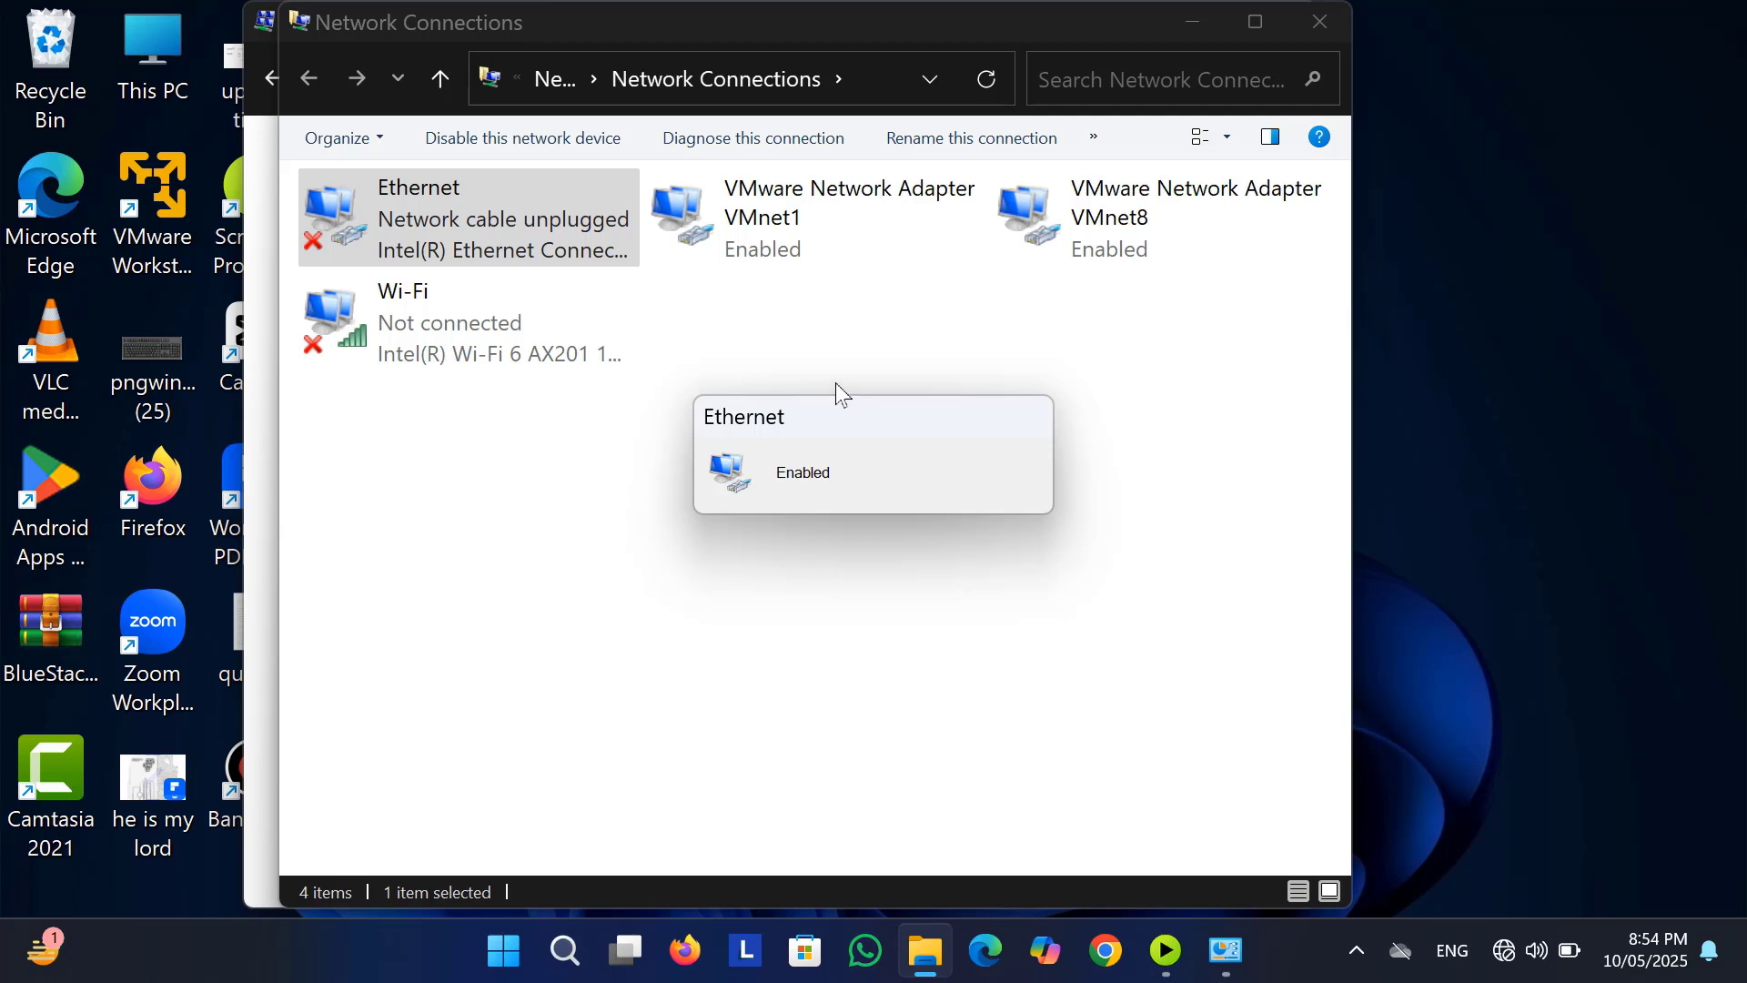
Turn on Internet Protocol Version 4 (TCP/IPv4) in the Ethernet properties and confirm
right_click(560, 210)
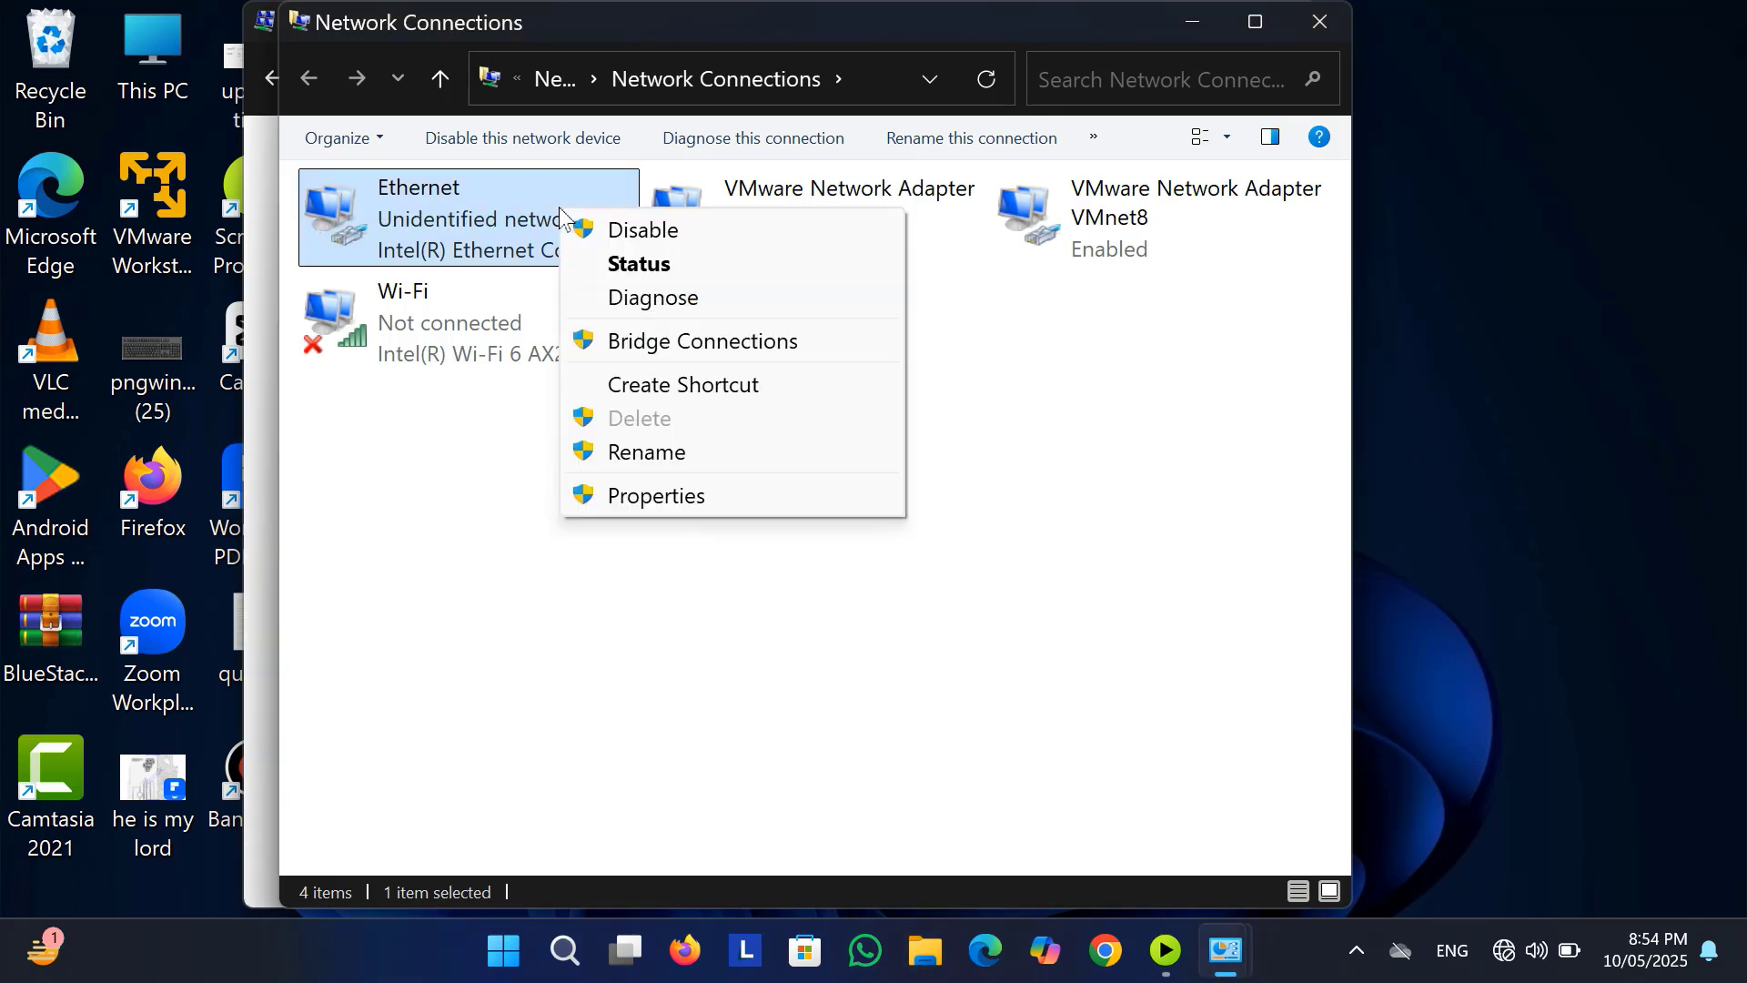
click(614, 498)
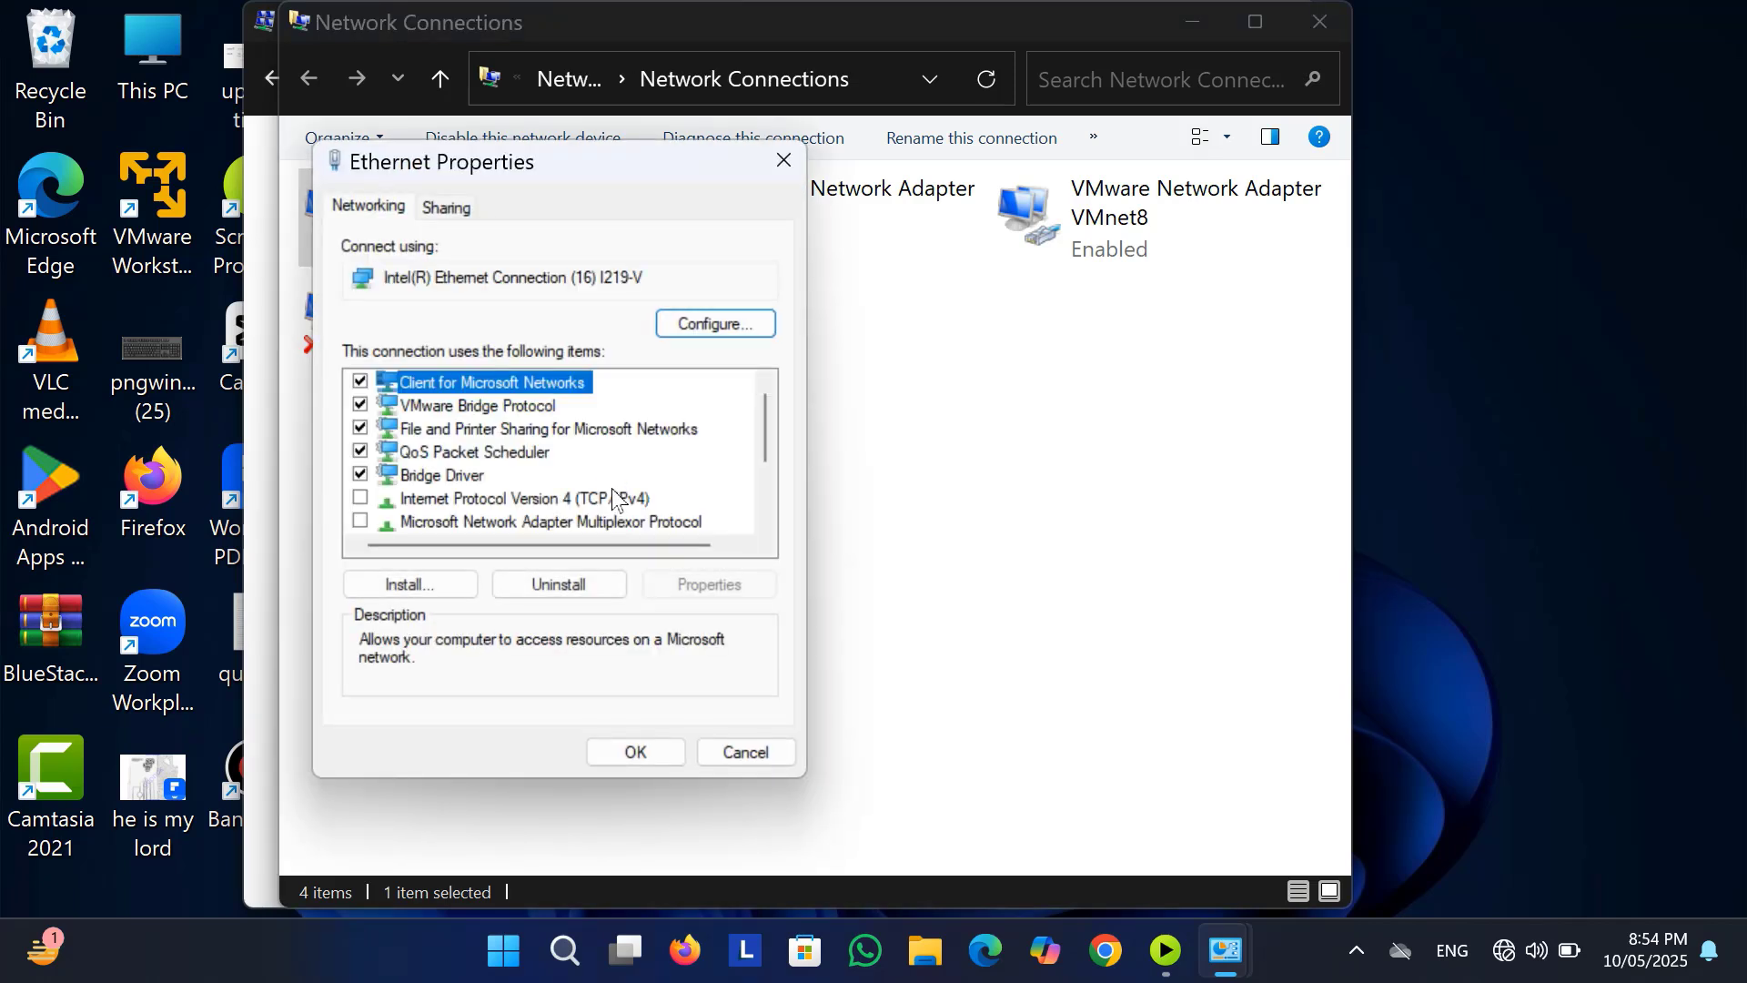
click(360, 498)
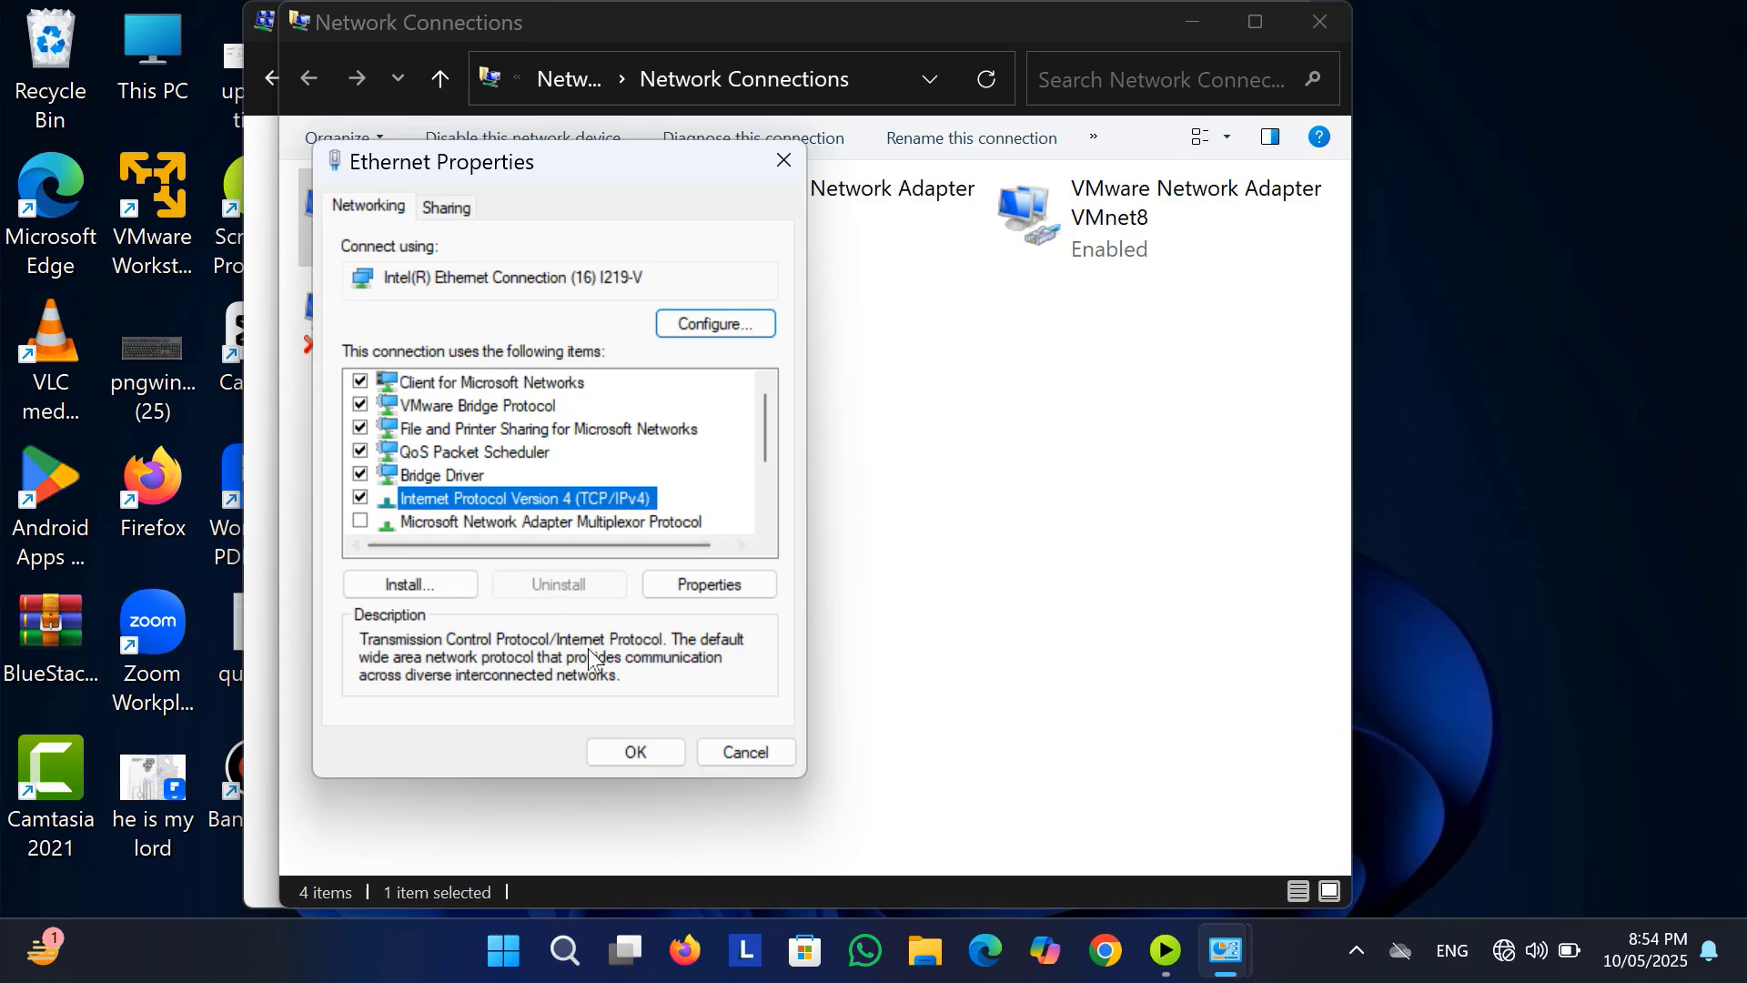
click(632, 752)
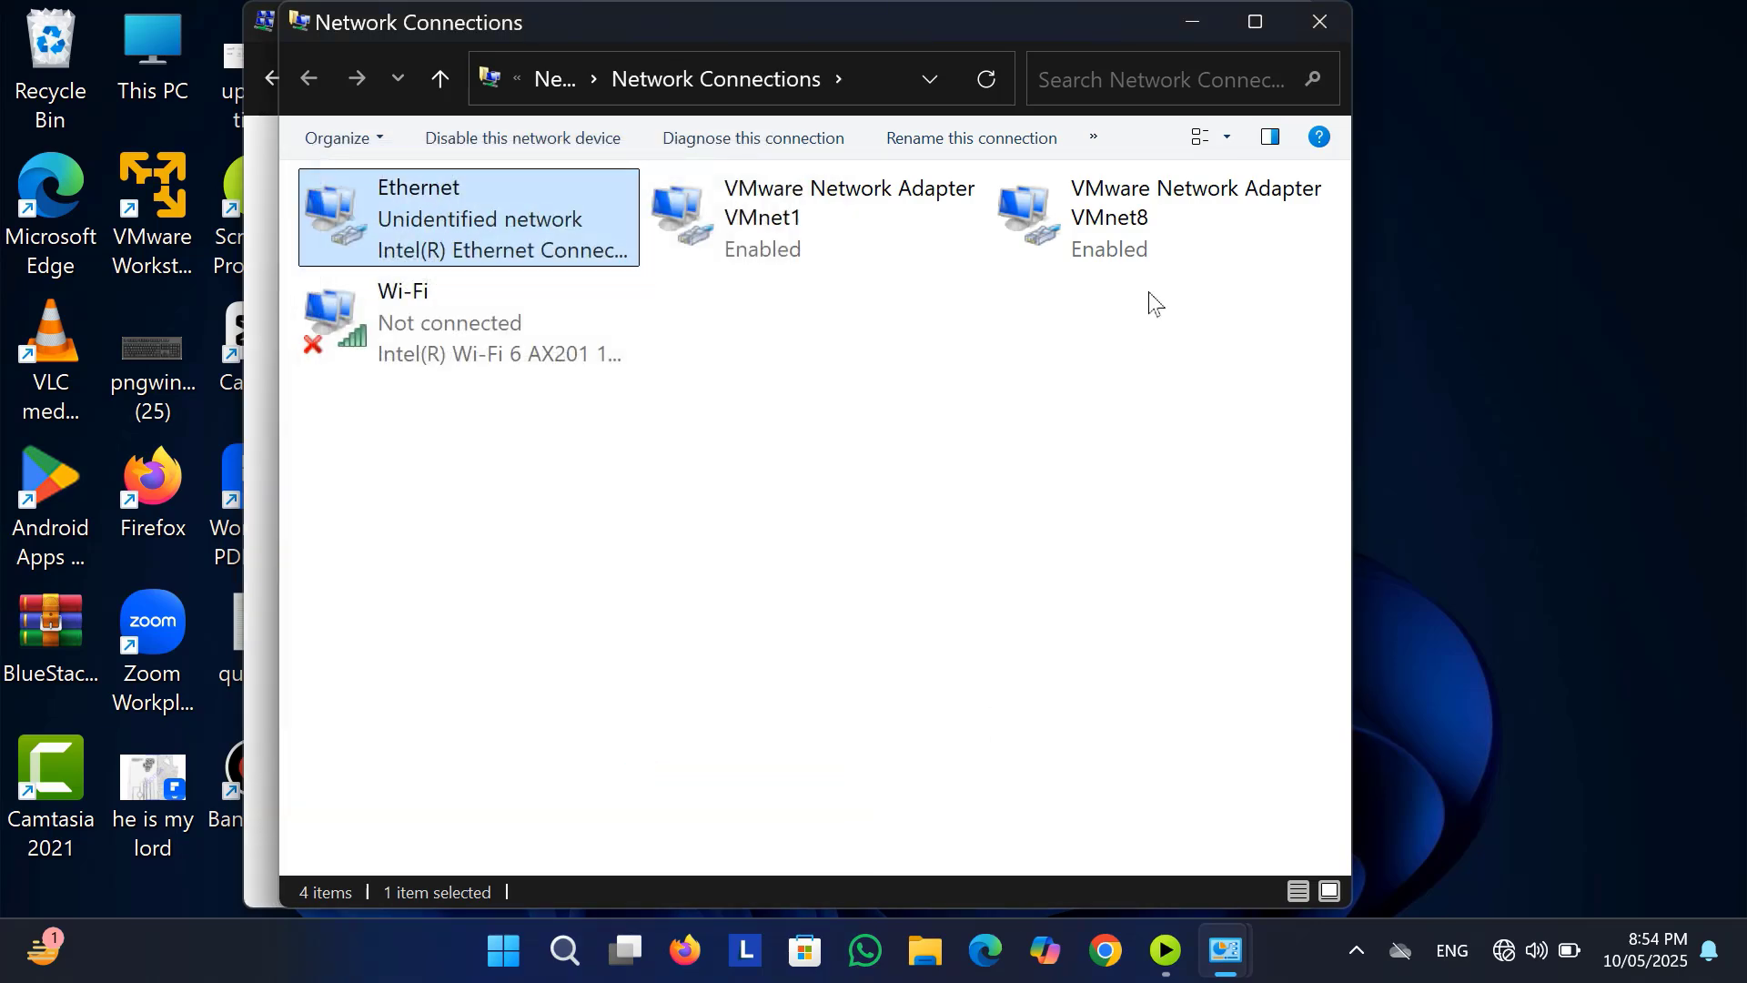
click(1313, 25)
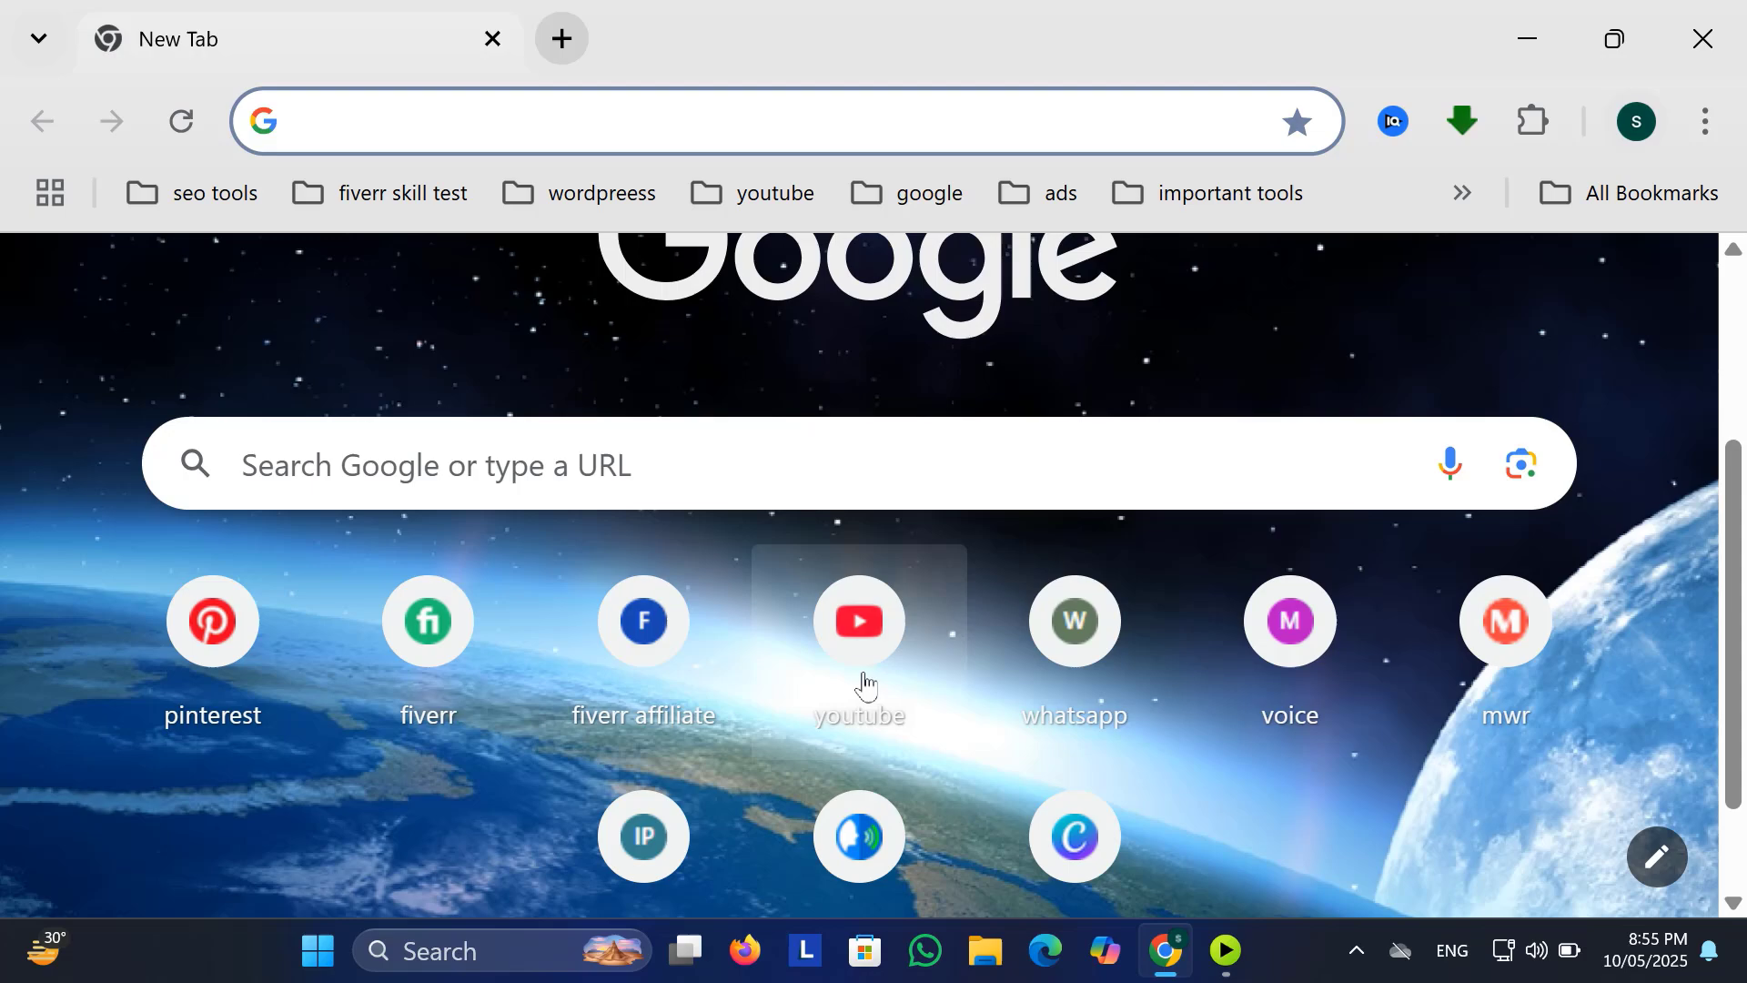
Open YouTube from the shortcut tile on Chrome's new tab page
click(863, 680)
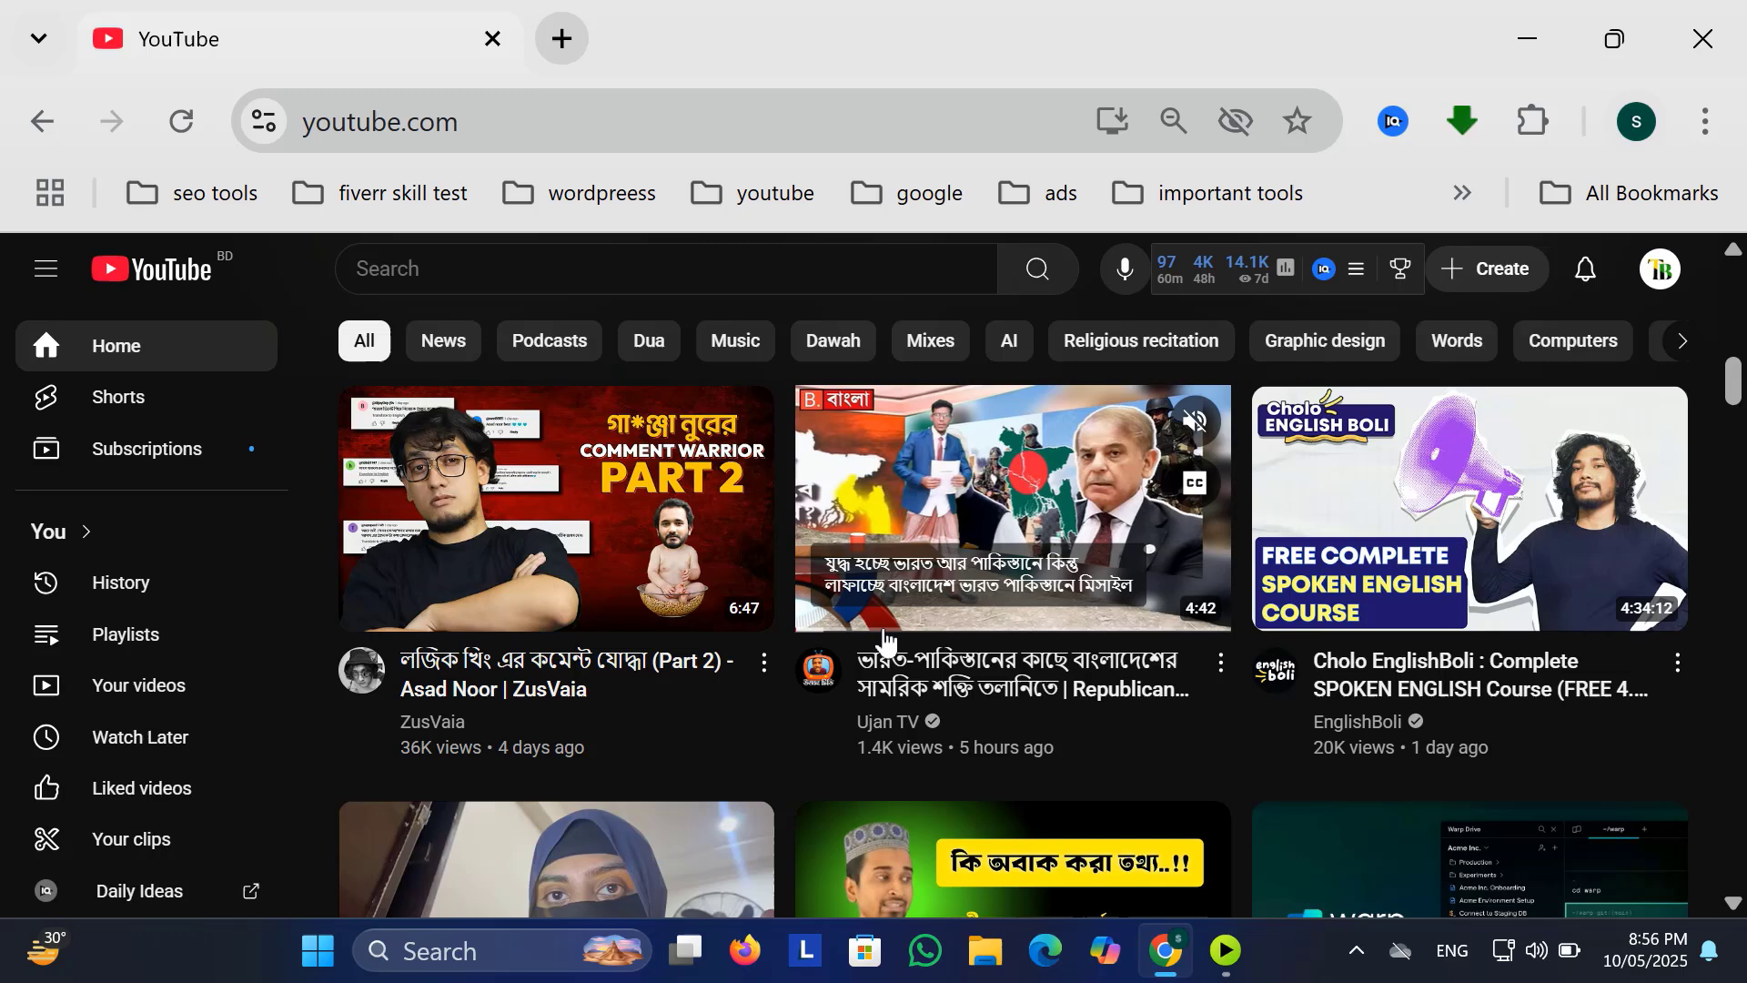
mouse_move(1470, 508)
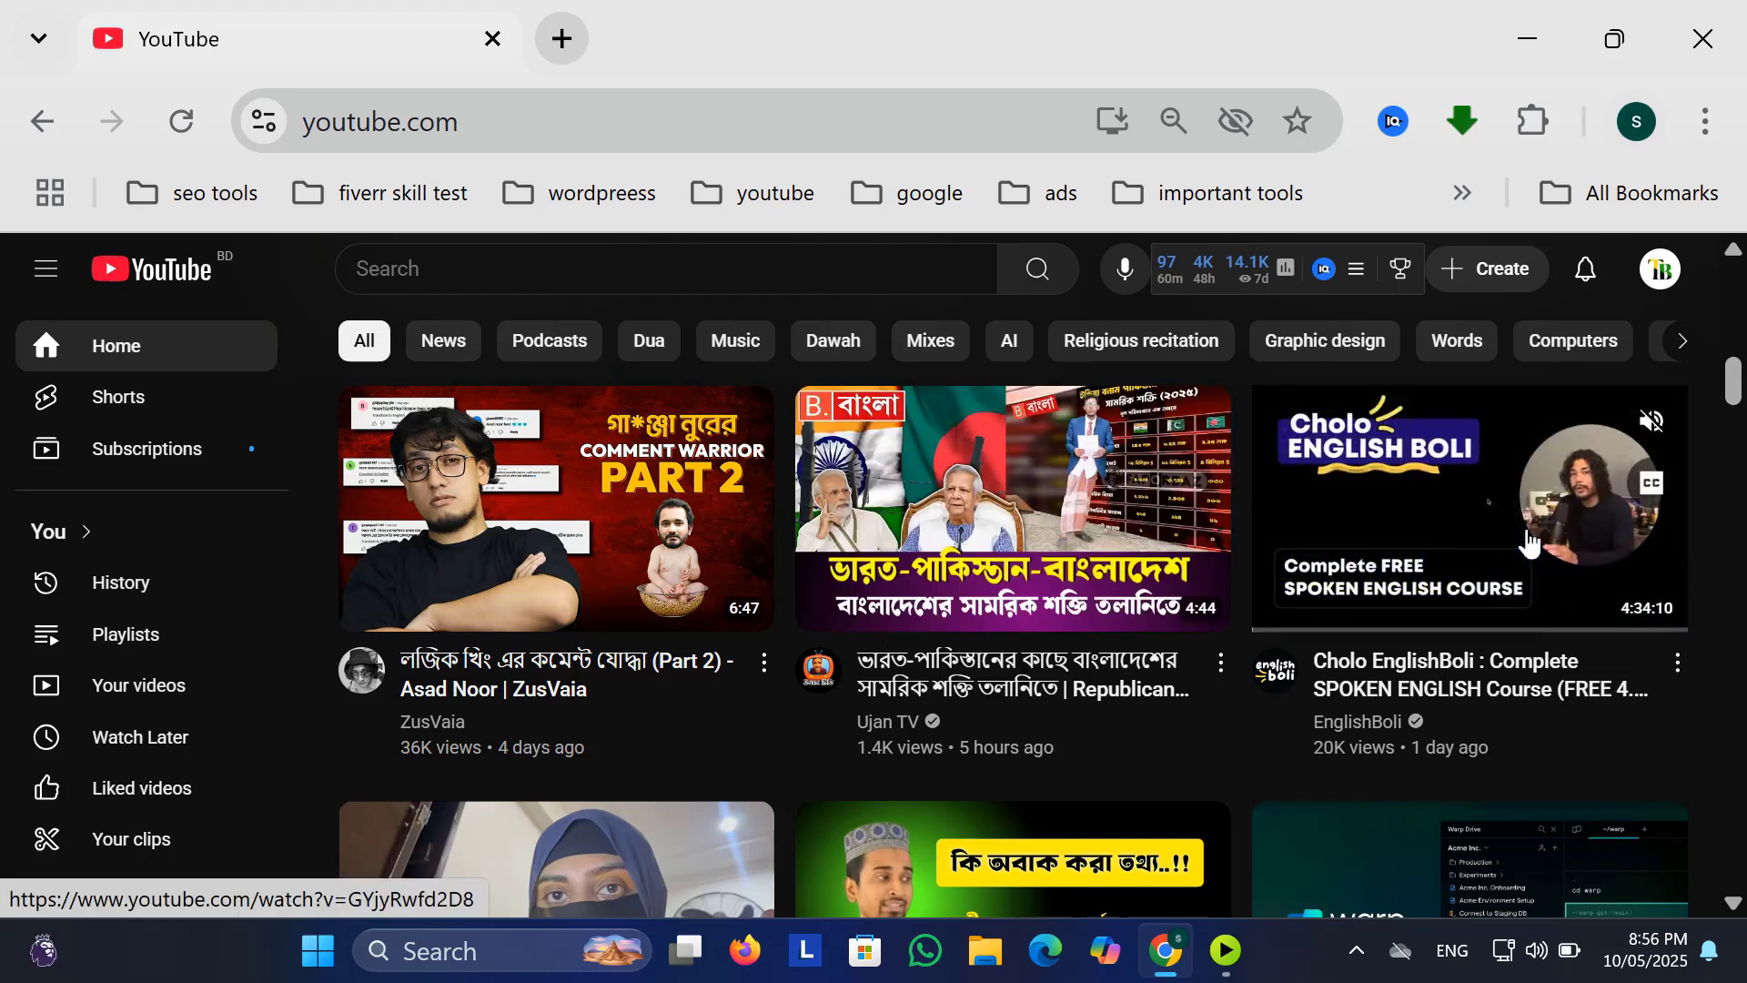
Show the desktop with Win+D and bring up the Screencapt recorder window
key(super+d)
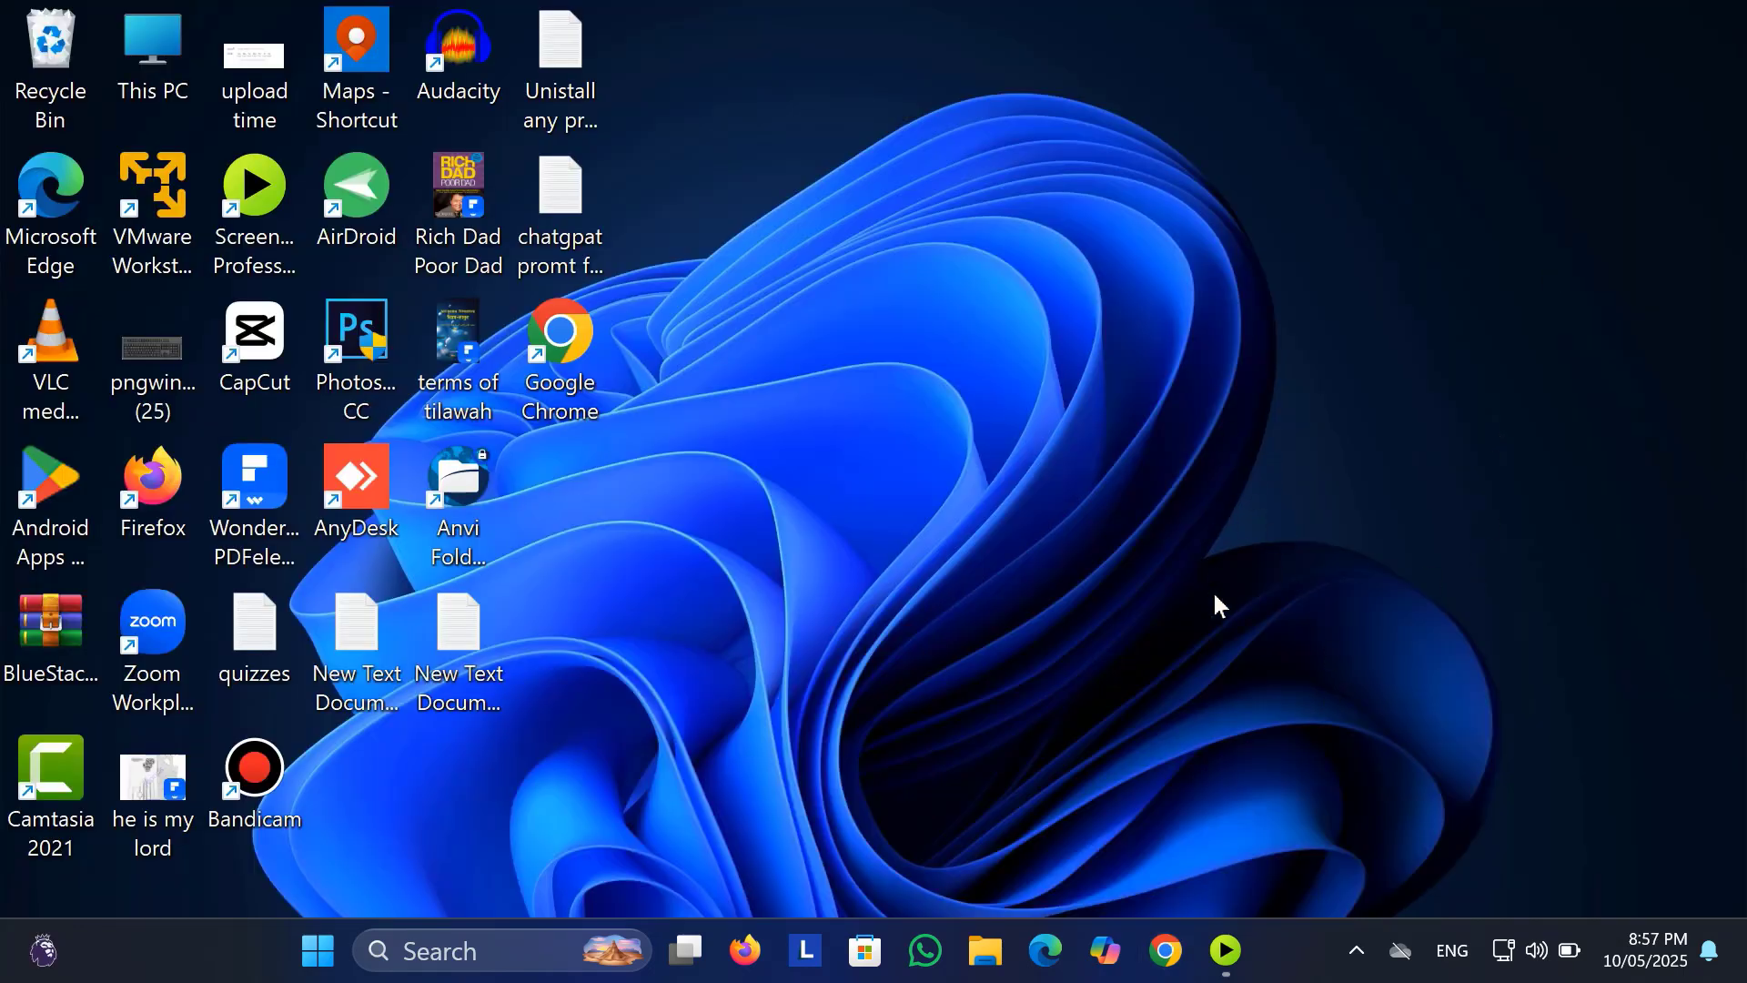
click(1235, 958)
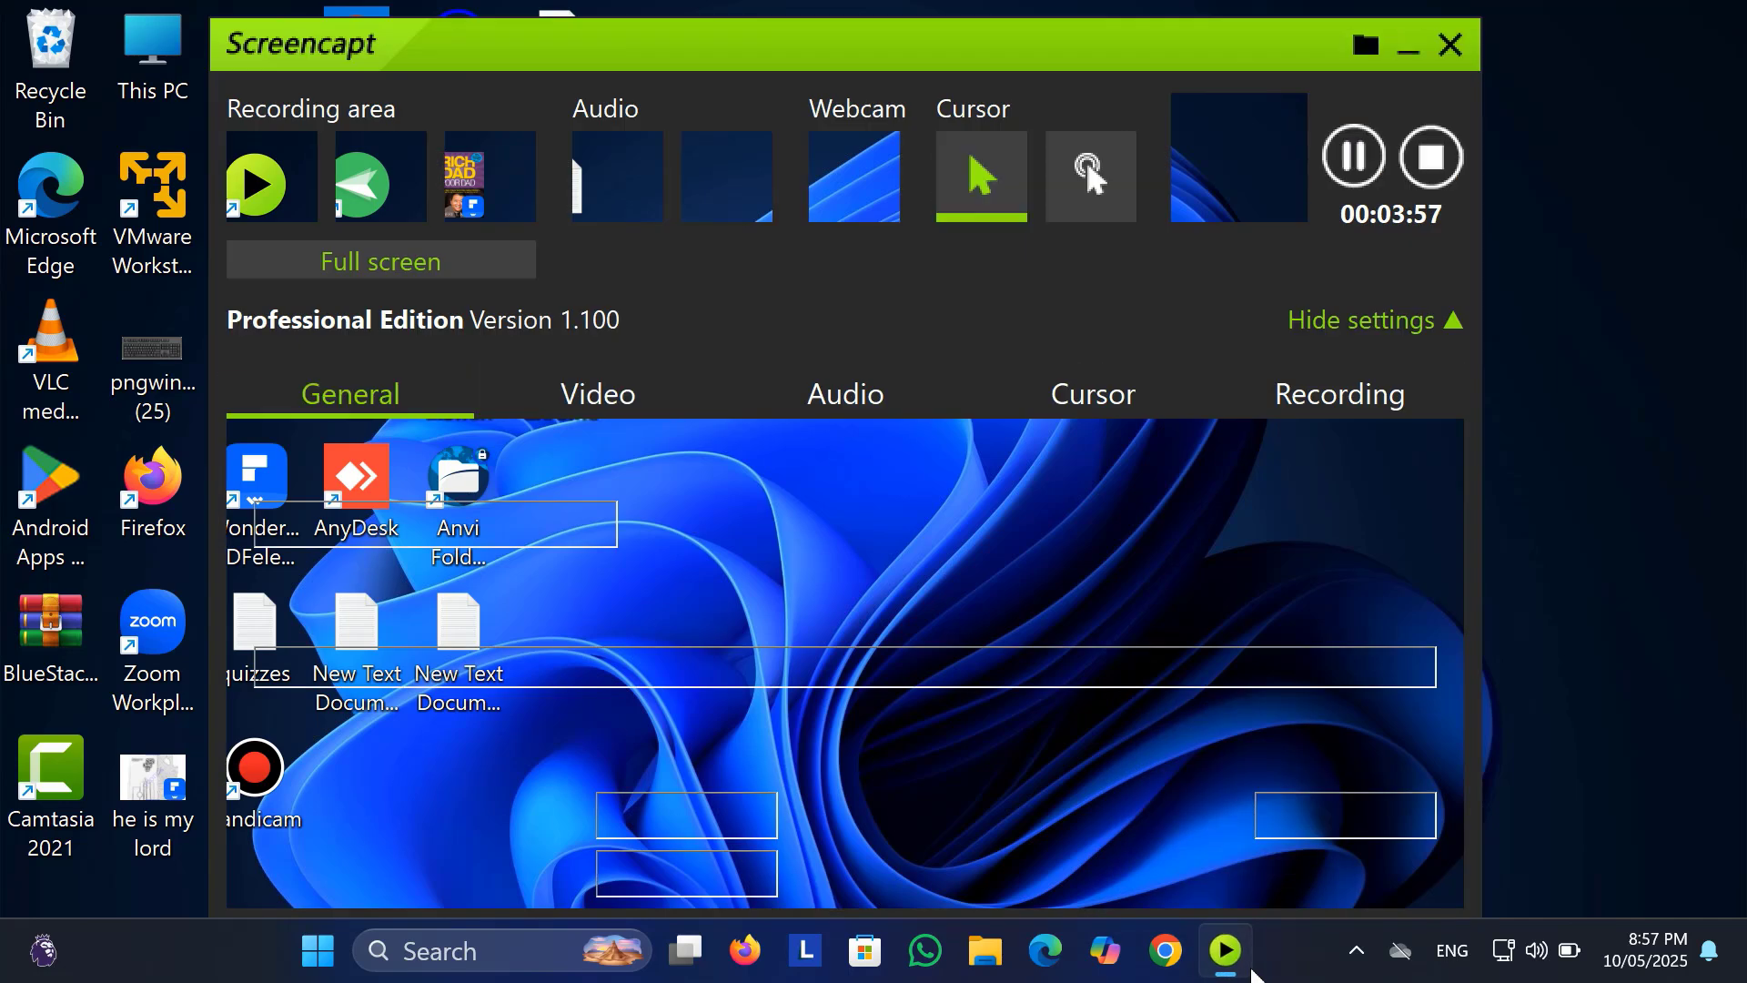